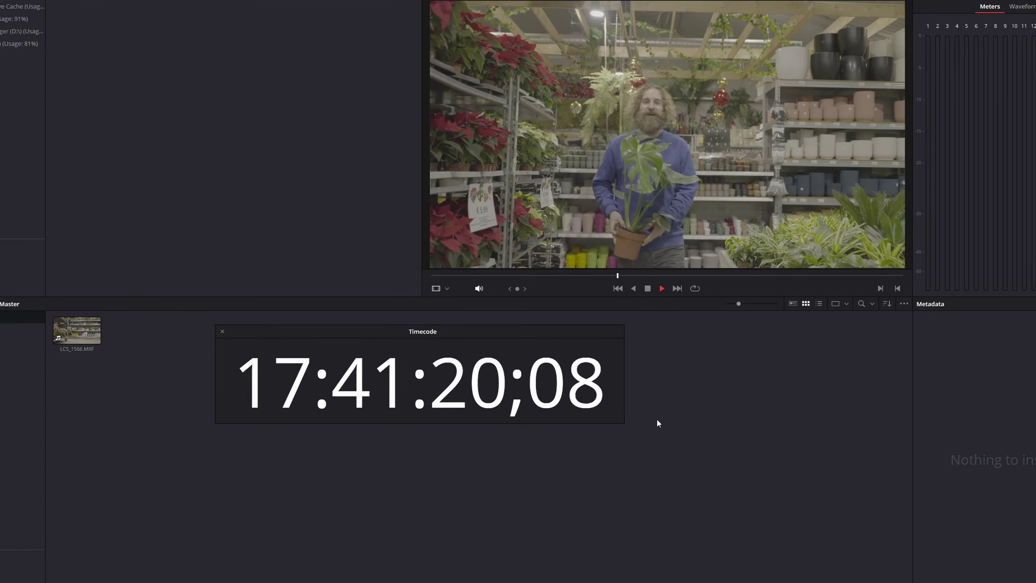
Review LCS_1566.MXF's audio and timecode clip attributes, closing without changes
{"action": "right_click", "coordinate": [323, 322]}
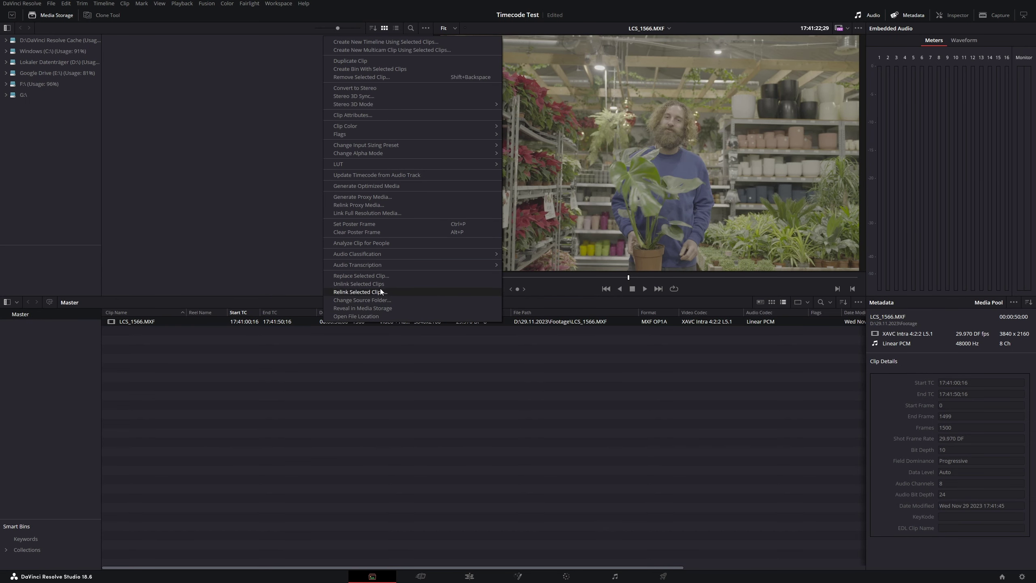
{"action": "left_click", "coordinate": [390, 116]}
{"action": "left_click_drag", "start_coordinate": [515, 141], "coordinate": [527, 253]}
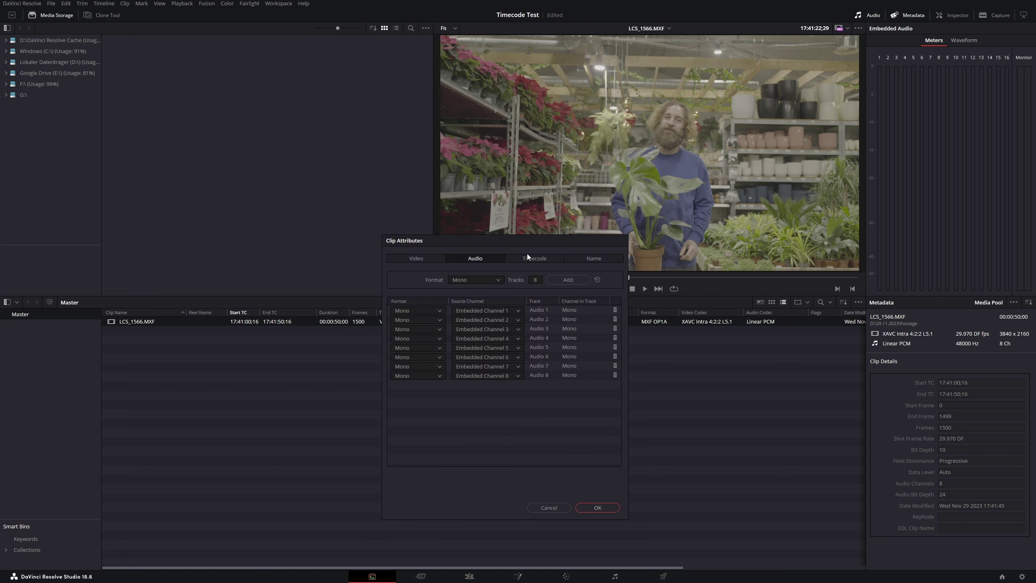
{"action": "left_click", "coordinate": [528, 257]}
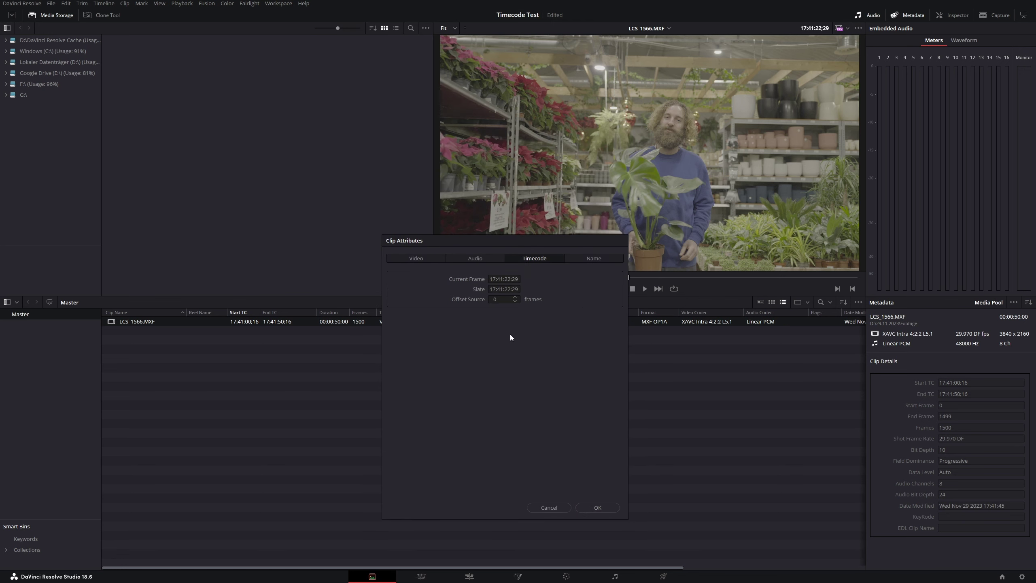
{"action": "left_click", "coordinate": [611, 508]}
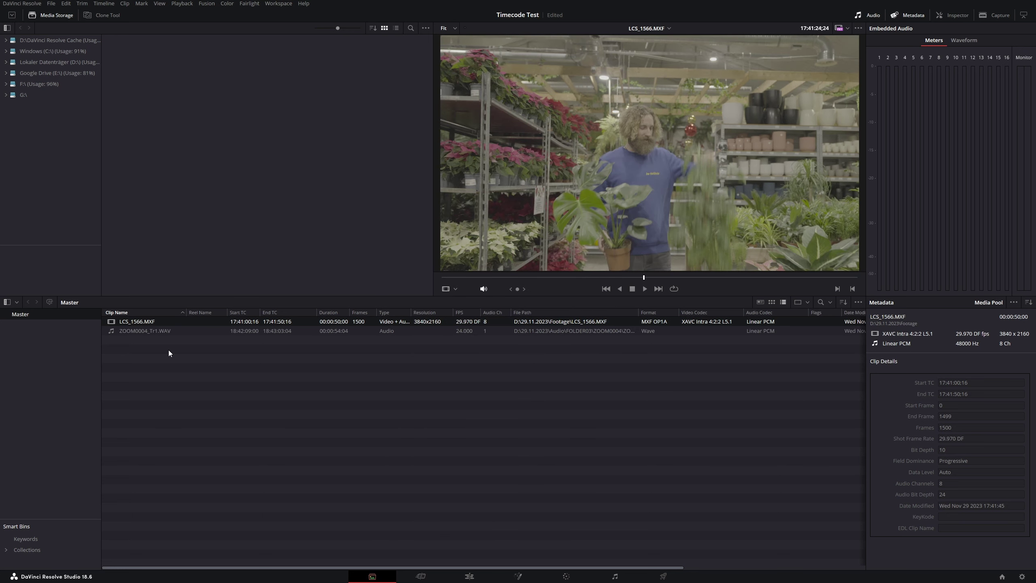
Select the Tr1 WAV, then the MXF clip, and scrub the video to about 17:41:20
{"action": "left_click", "coordinate": [155, 331]}
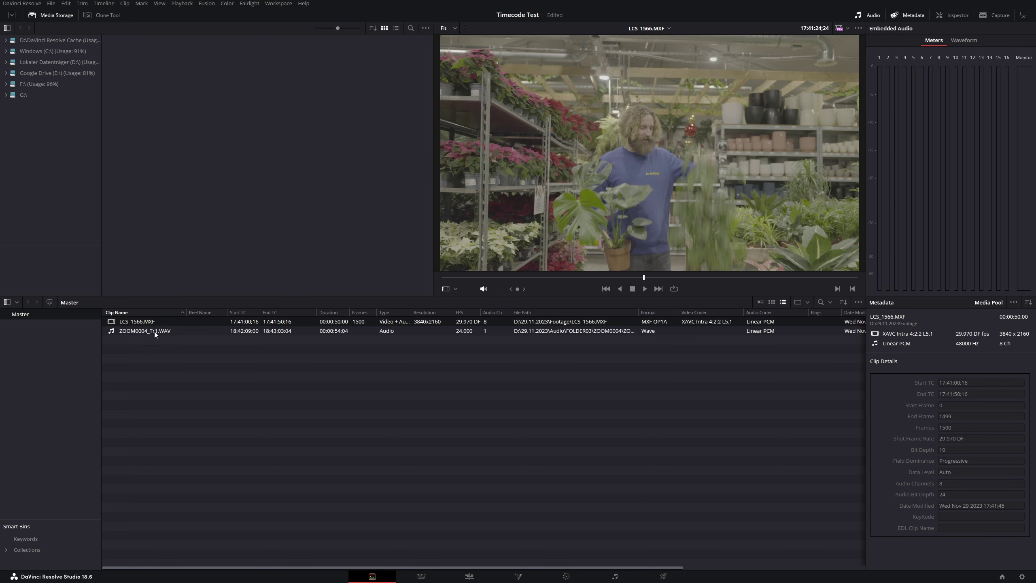
{"action": "left_click", "coordinate": [154, 332]}
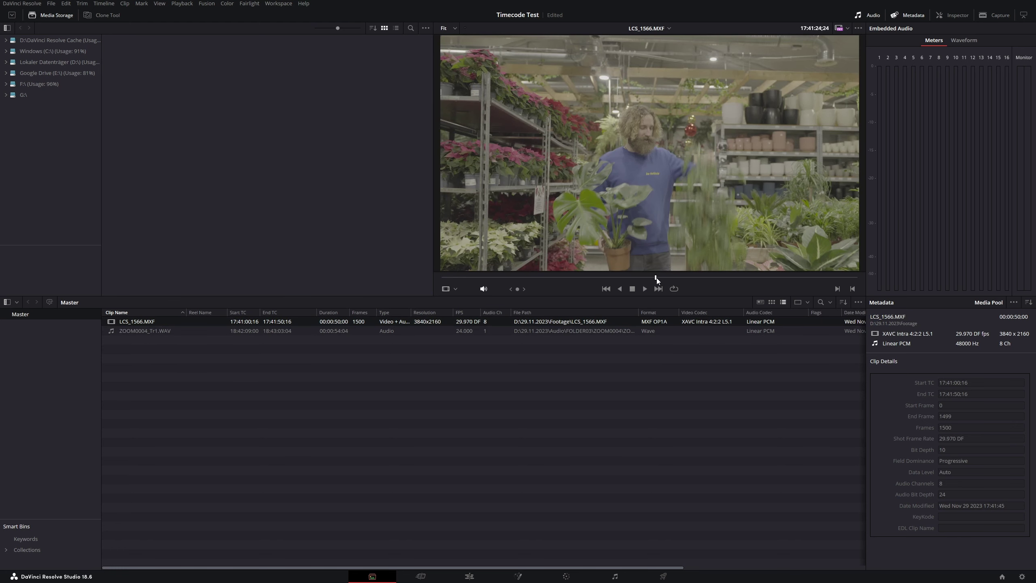
{"action": "mouse_move", "coordinate": [657, 278]}
{"action": "left_mouse_down"}
{"action": "mouse_move", "coordinate": [688, 279]}
{"action": "mouse_move", "coordinate": [608, 279]}
{"action": "mouse_move", "coordinate": [659, 279]}
{"action": "left_mouse_up"}
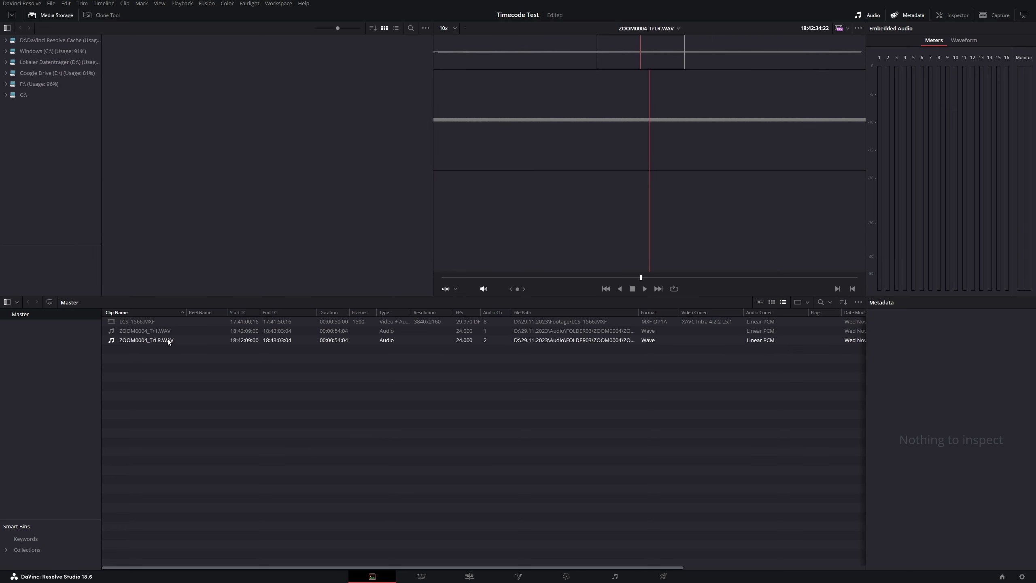
Flip between ZOOM0004_Tr1.WAV and LCS_1566.MXF to compare their timecodes, ending on the video
{"action": "left_click", "coordinate": [167, 332]}
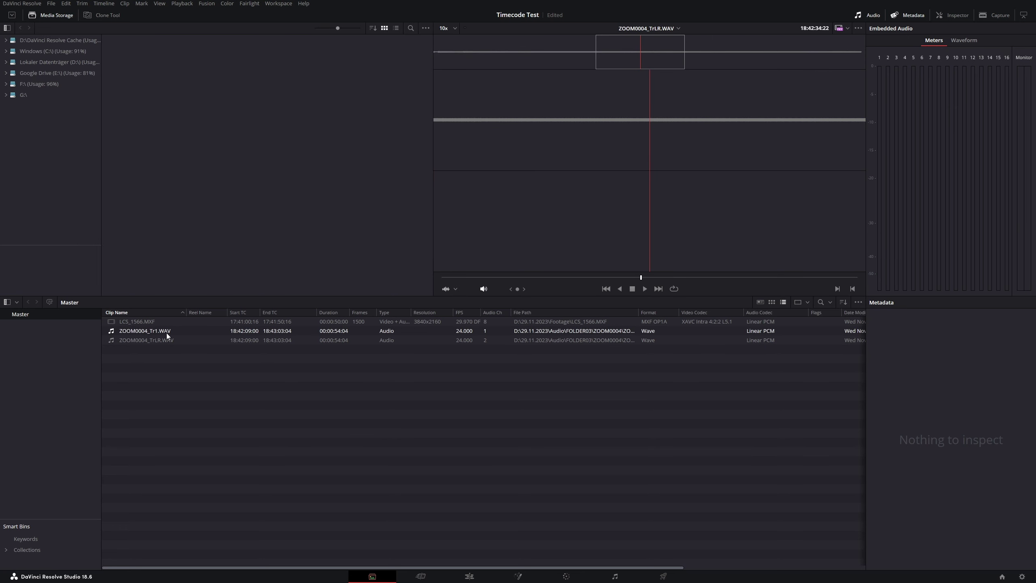
{"action": "key", "text": "Up"}
{"action": "key", "text": "Down"}
{"action": "key", "text": "Up"}
{"action": "key", "text": "Down"}
{"action": "key", "text": "Up"}
{"action": "key", "text": "Down"}
{"action": "left_click", "coordinate": [249, 323]}
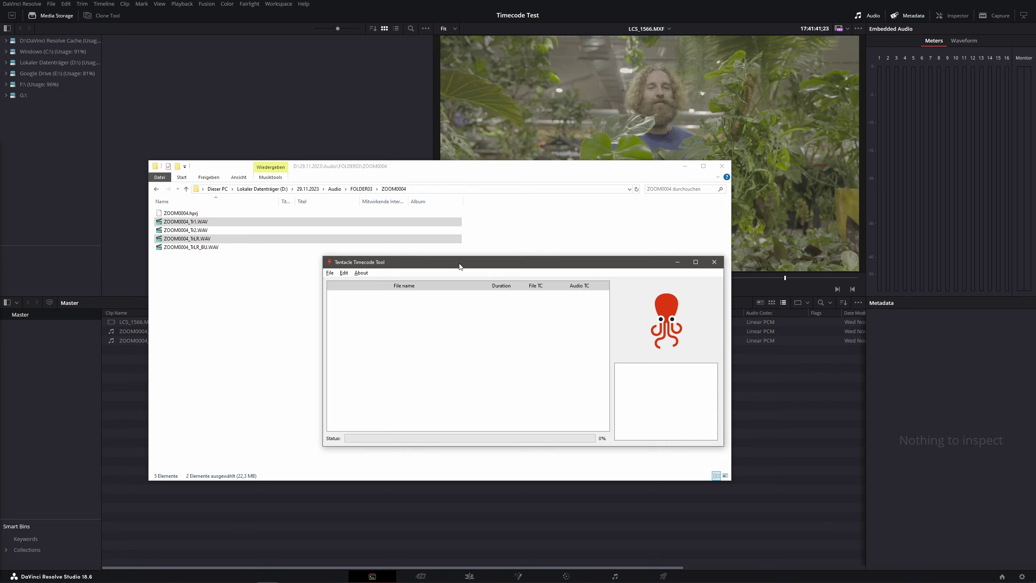
Load ZOOM0004_Tr1.WAV and ZOOM0004_TrLR.WAV into the Tentacle Timecode Tool list
{"action": "left_click_drag", "start_coordinate": [460, 266], "coordinate": [424, 265]}
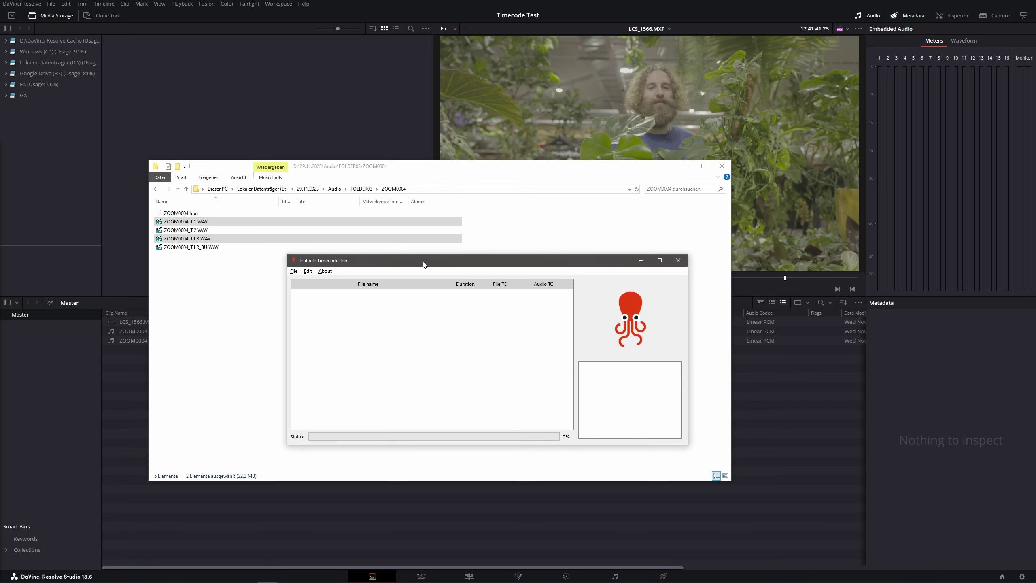
{"action": "mouse_move", "coordinate": [216, 240]}
{"action": "left_mouse_down"}
{"action": "mouse_move", "coordinate": [402, 317]}
{"action": "mouse_move", "coordinate": [433, 350]}
{"action": "left_mouse_up"}
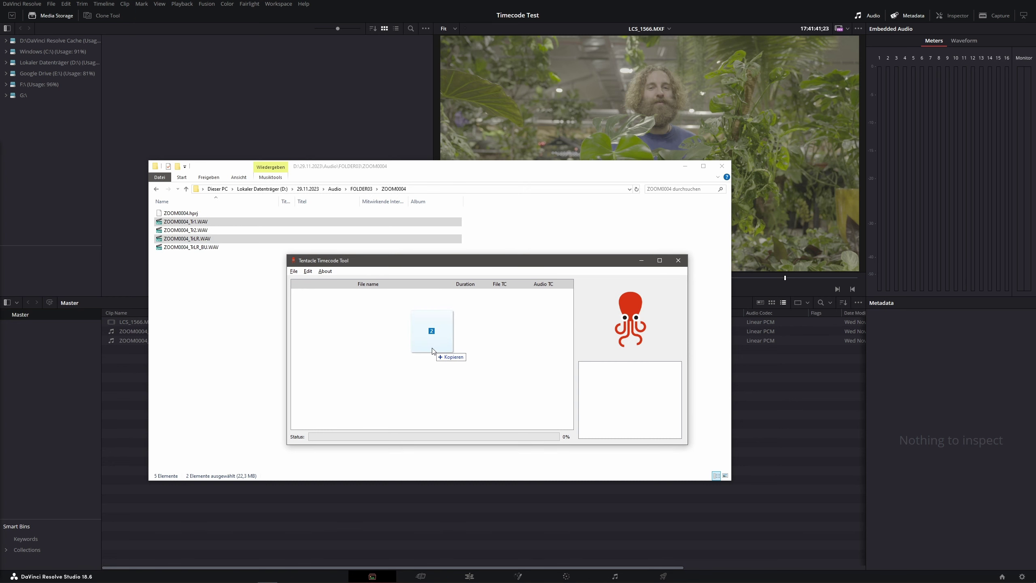
{"action": "left_click_drag", "start_coordinate": [432, 351], "coordinate": [434, 351]}
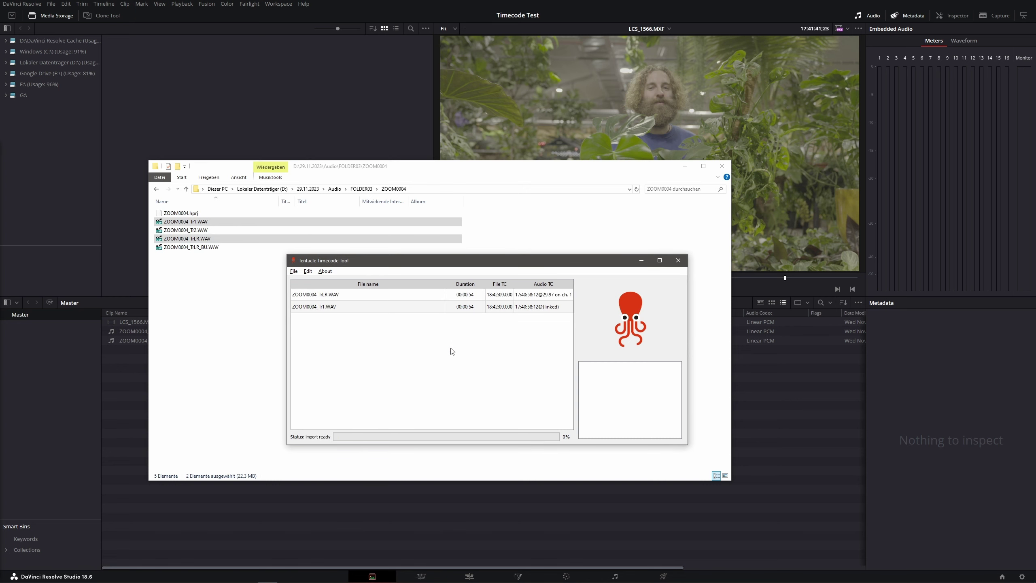
Check both WAV files' stream info, then Media Export Tr1.WAV with its audio timecode
{"action": "left_click", "coordinate": [546, 295]}
{"action": "left_click", "coordinate": [543, 295]}
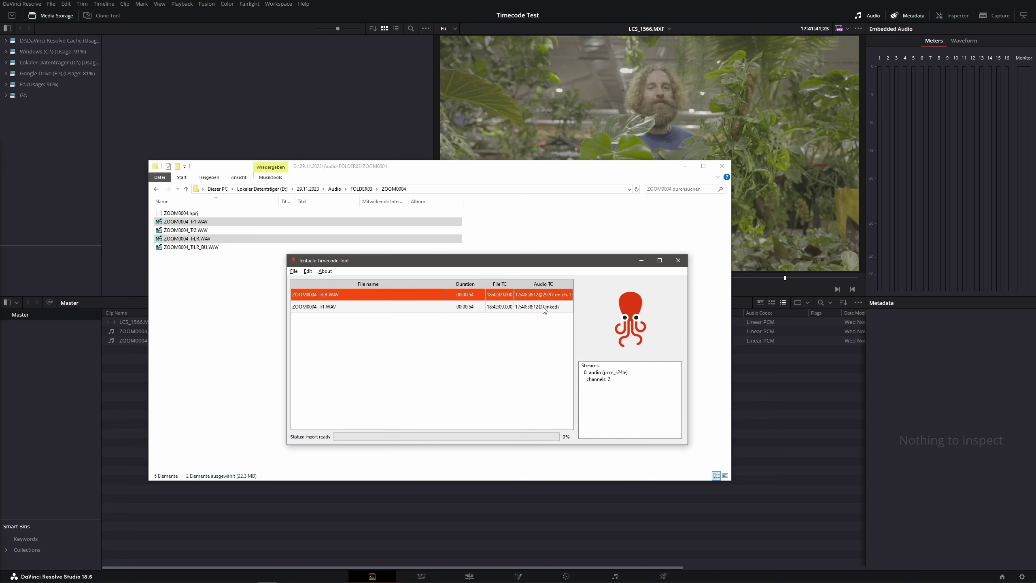
{"action": "left_click", "coordinate": [542, 296]}
{"action": "left_click", "coordinate": [545, 308]}
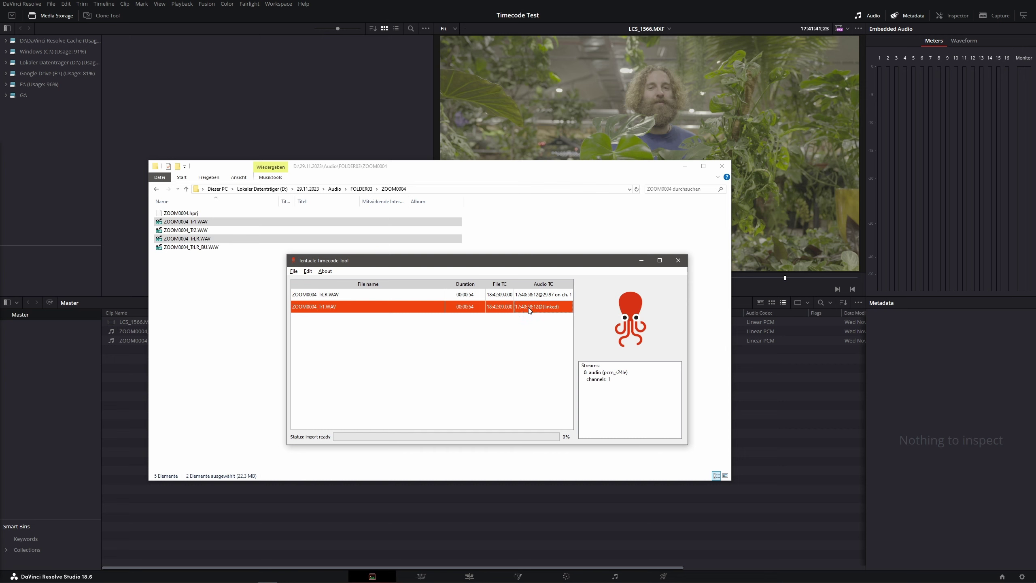
{"action": "right_click", "coordinate": [379, 310]}
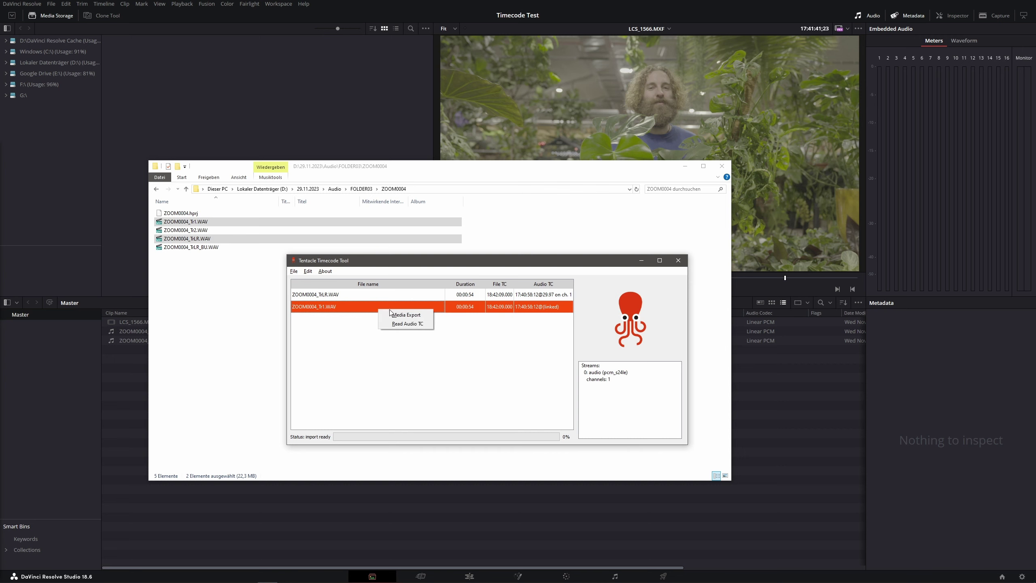
{"action": "left_click", "coordinate": [404, 314]}
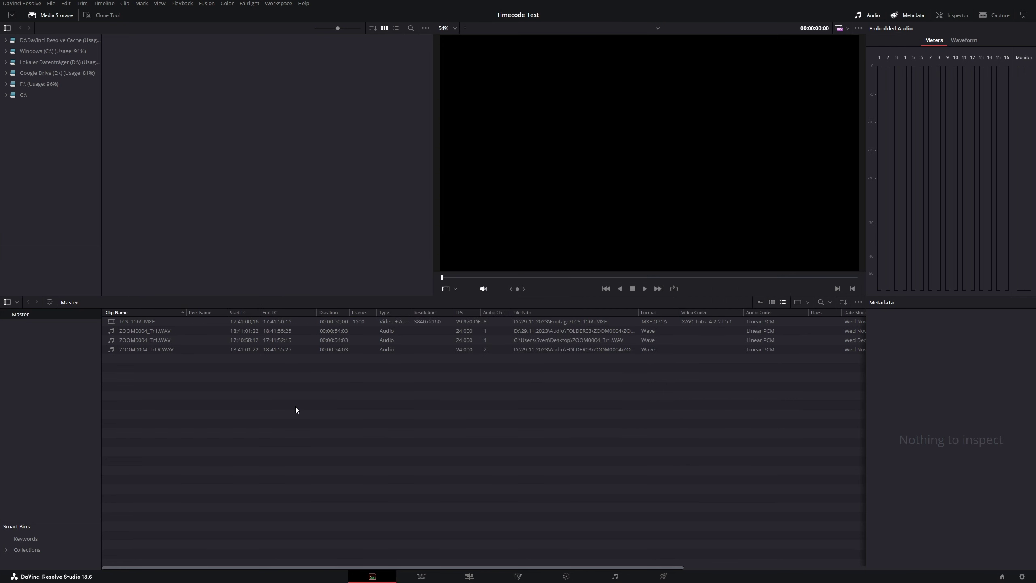
Compare the original ZOOM0004_Tr1.WAV with its exported Desktop copy
{"action": "left_click", "coordinate": [188, 339]}
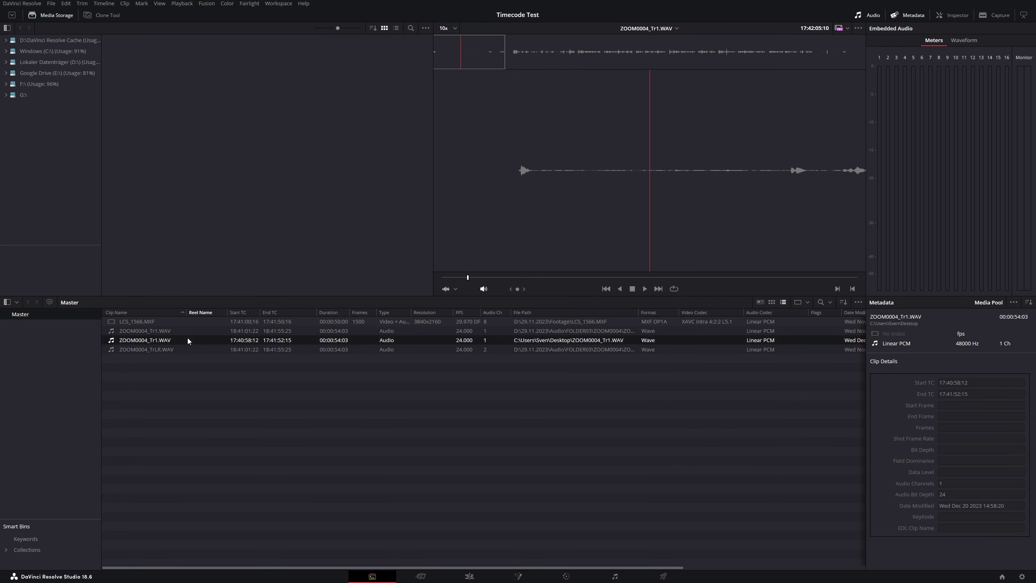
{"action": "left_click", "coordinate": [191, 338]}
{"action": "left_click", "coordinate": [254, 334]}
{"action": "left_click", "coordinate": [254, 333]}
Enter 17:40:58:12 as the exported Tr1.WAV's current frame timecode in Clip Attributes
{"action": "right_click", "coordinate": [250, 343]}
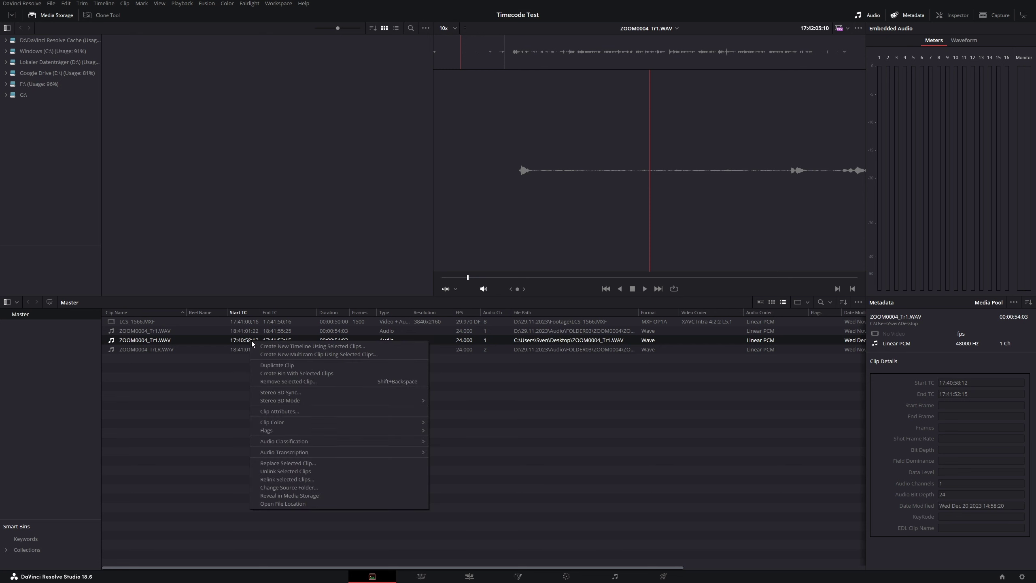
{"action": "left_click", "coordinate": [328, 413]}
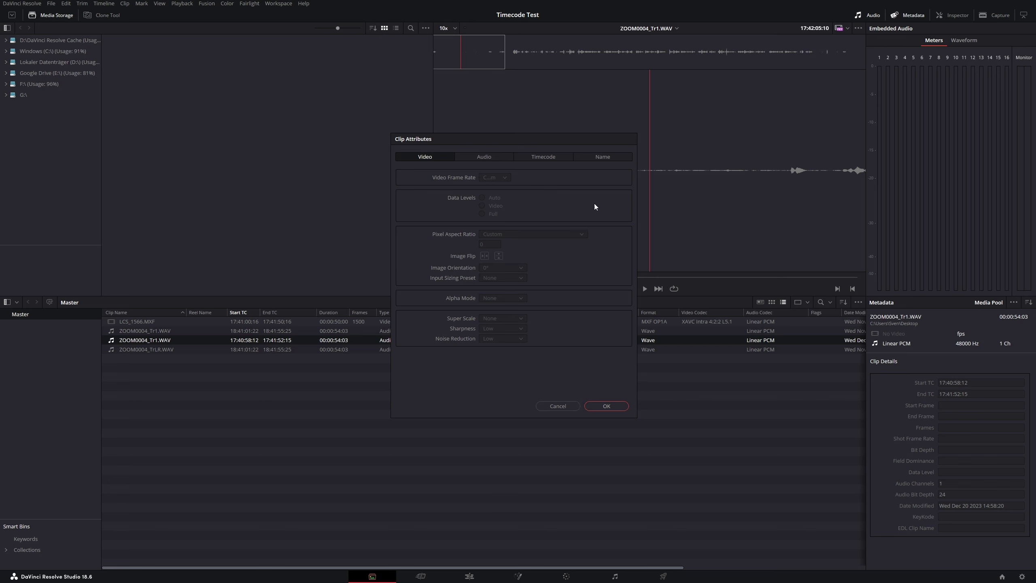
{"action": "left_click", "coordinate": [543, 157]}
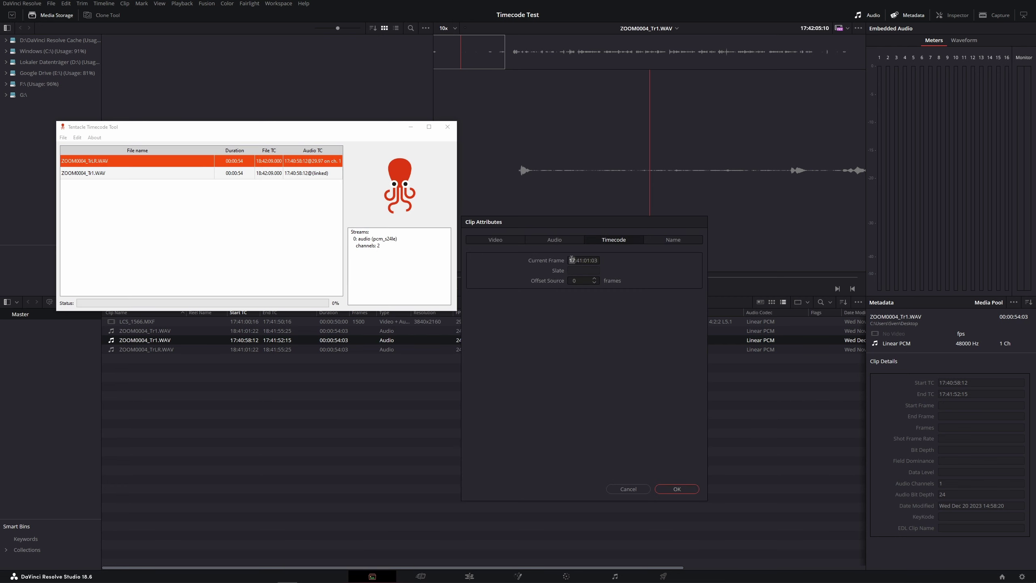
{"action": "left_click", "coordinate": [576, 260]}
{"action": "type", "text": "0:"}
{"action": "type", "text": "58:"}
{"action": "type", "text": "12"}
Apply the new timecode and auto-sync LCS_1566.MXF with Tr1.WAV based on timecode
{"action": "left_click", "coordinate": [677, 489]}
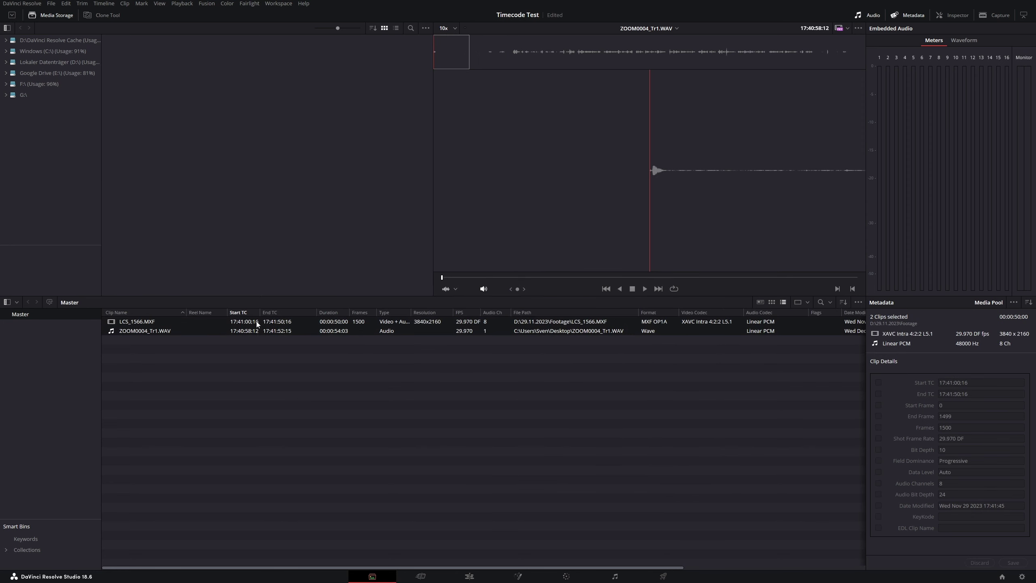
{"action": "right_click", "coordinate": [281, 329]}
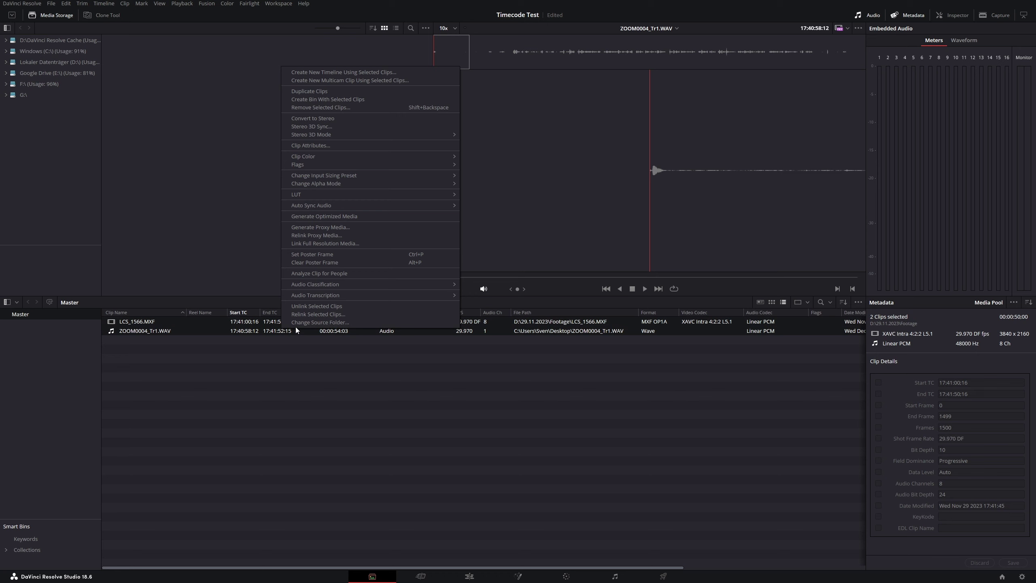
{"action": "mouse_move", "coordinate": [312, 205]}
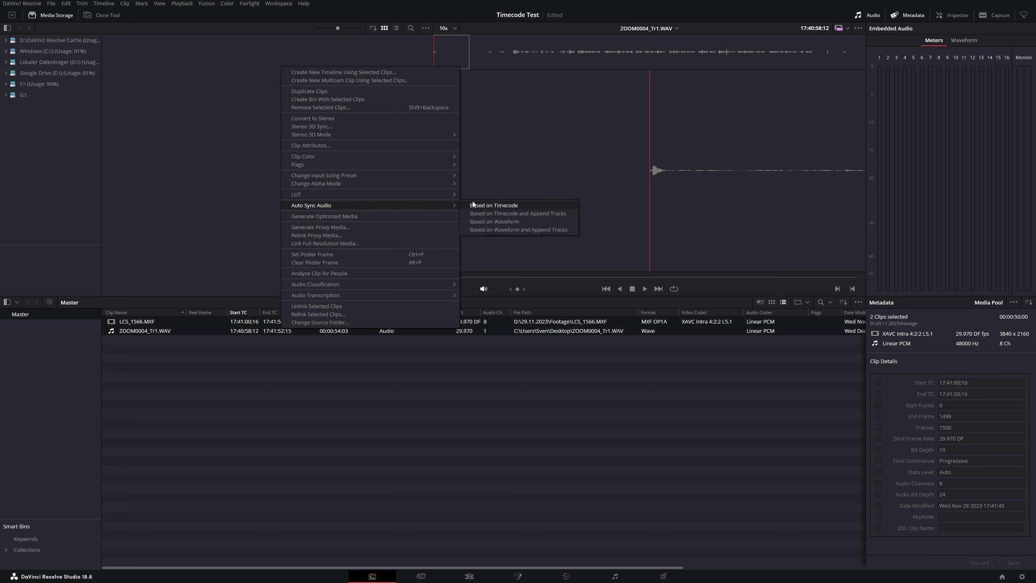
{"action": "left_click", "coordinate": [524, 208]}
{"action": "left_click_drag", "start_coordinate": [653, 568], "coordinate": [810, 544]}
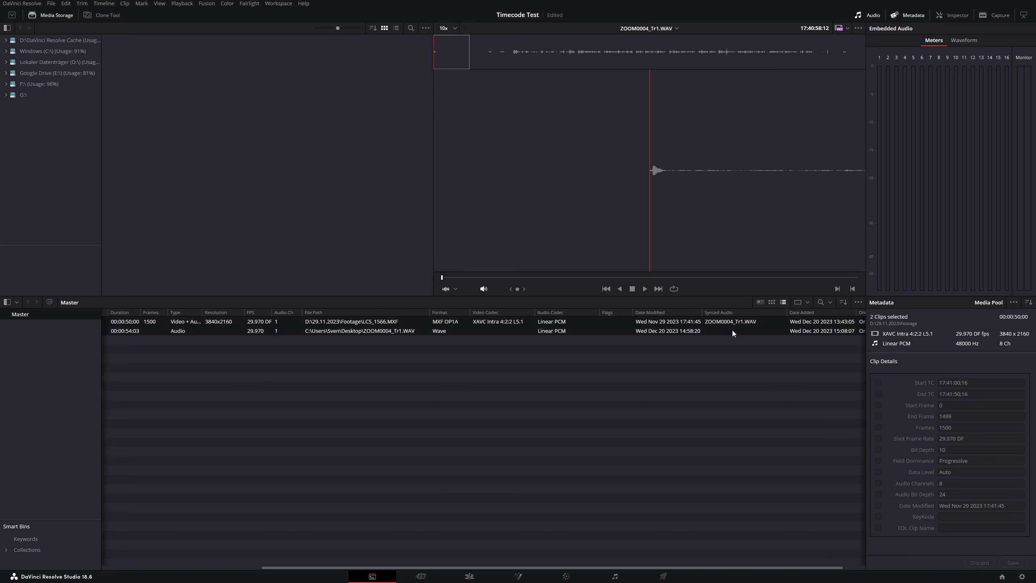
Check LCS_1566.MXF's Audio clip attributes for the linked mono track
{"action": "left_click", "coordinate": [728, 321]}
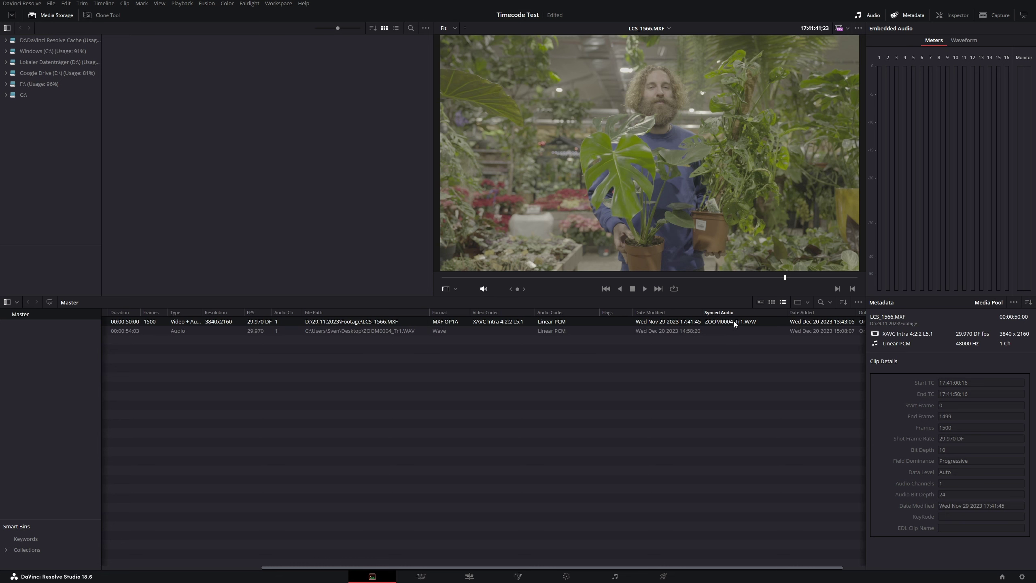
{"action": "right_click", "coordinate": [734, 321]}
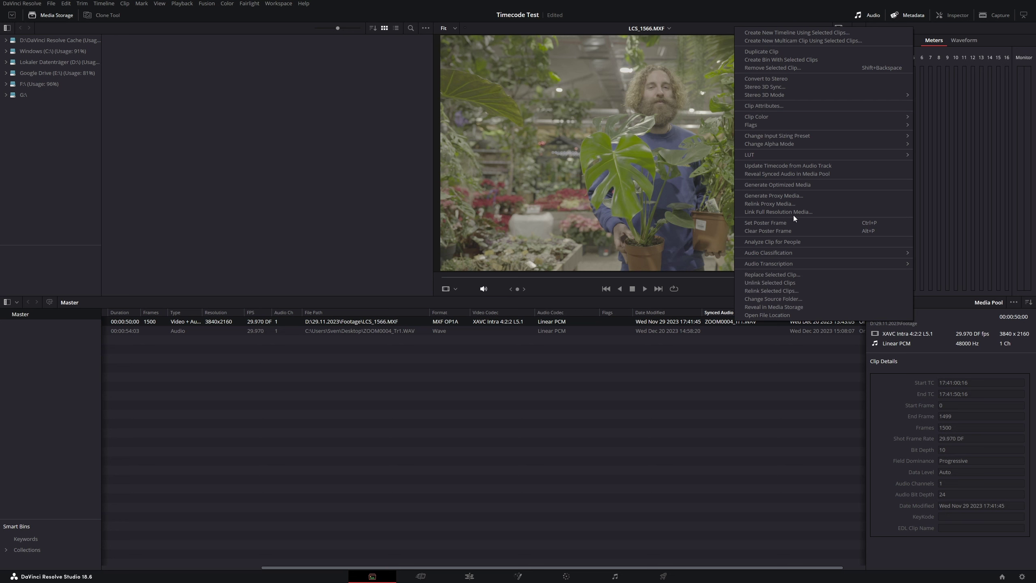
{"action": "left_click", "coordinate": [776, 106]}
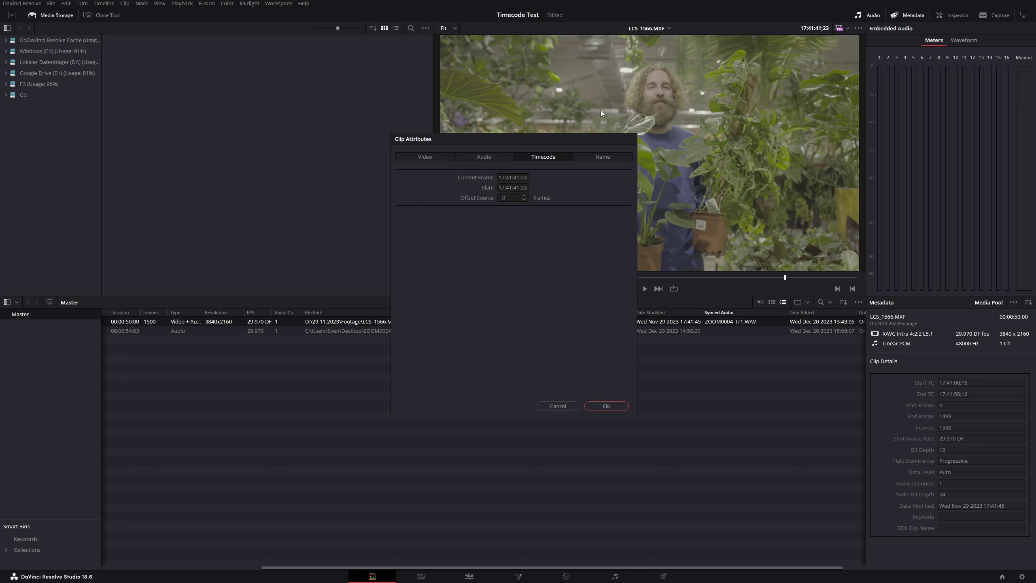
{"action": "left_click", "coordinate": [502, 160]}
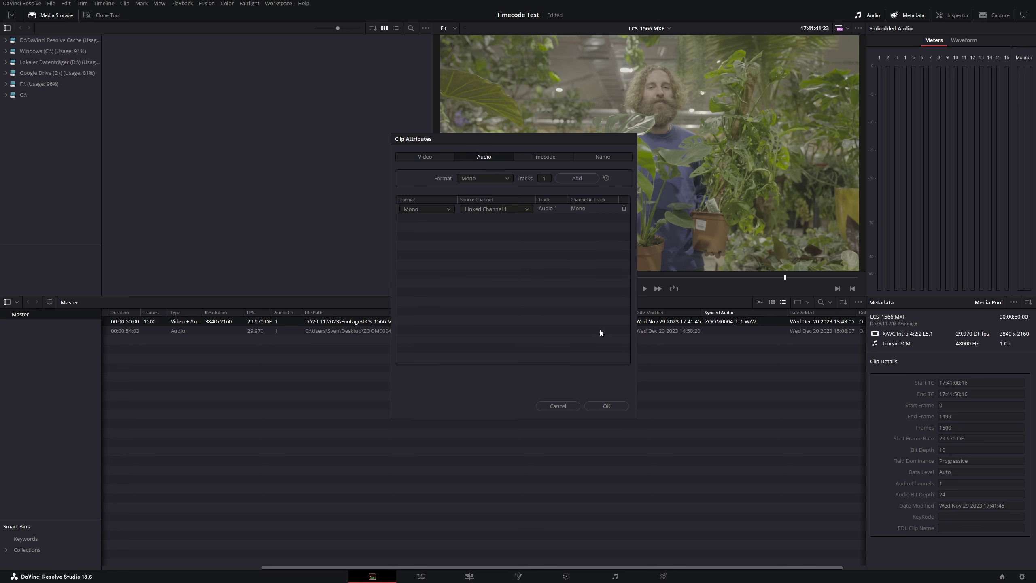